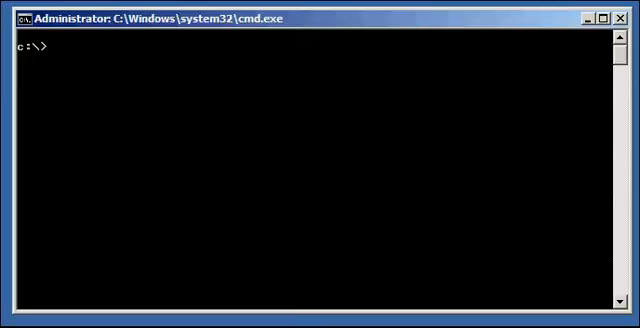
pyautogui.write('set ORACLE-SID')
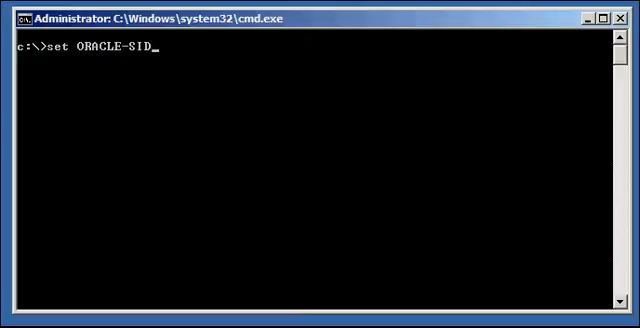
# Set ORACLE_SID to finance and echo it back to confirm the value
pyautogui.press('BackSpace')
pyautogui.press('BackSpace')
pyautogui.press('BackSpace')
pyautogui.write('_SID=')
pyautogui.write('finance')
pyautogui.press('Return')
pyautogui.write('echo %')
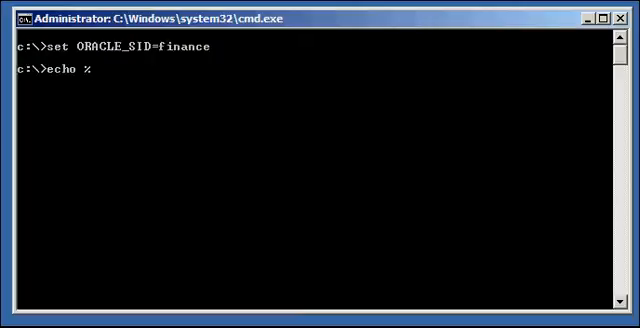
pyautogui.write('ORACLE_SID%')
pyautogui.press('Return')
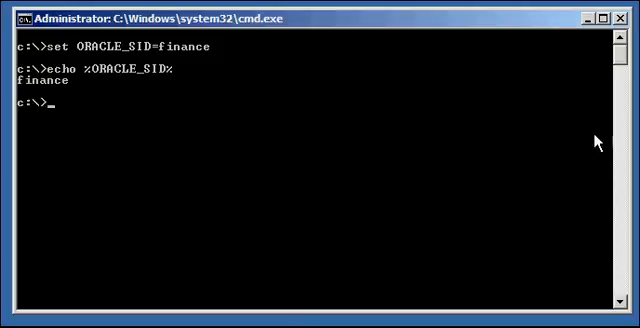
pyautogui.write('sqlplus / as sysd')
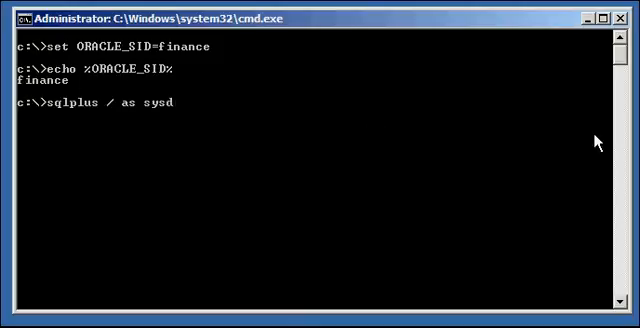
pyautogui.write('ba')
# Connect sqlplus / as sysdba and confirm user SYS and database name FINANCE
pyautogui.press('Return')
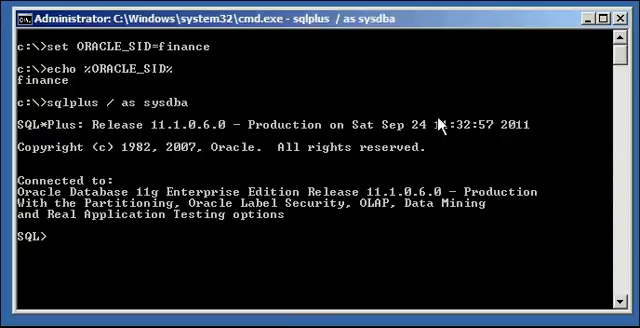
pyautogui.write('show user;')
pyautogui.press('Return')
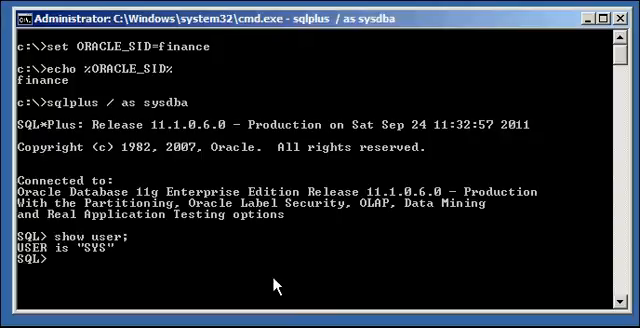
pyautogui.write('se')
pyautogui.write('lect name from v$dat')
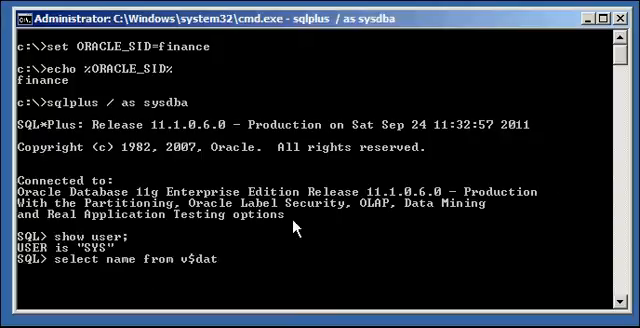
pyautogui.write('abase;')
pyautogui.press('Return')
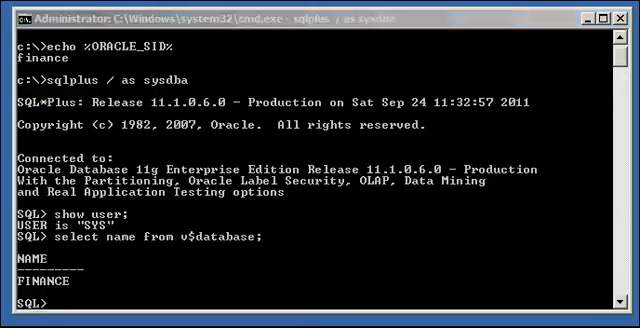
# Describe names as a single FNAME VARCHAR2(20) column and query it, returning no rows
pyautogui.click(222, 219)
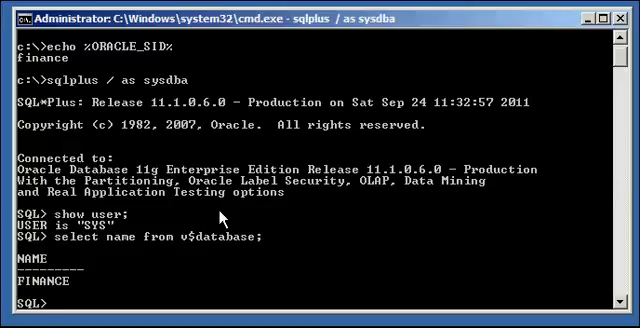
pyautogui.write('desc names;')
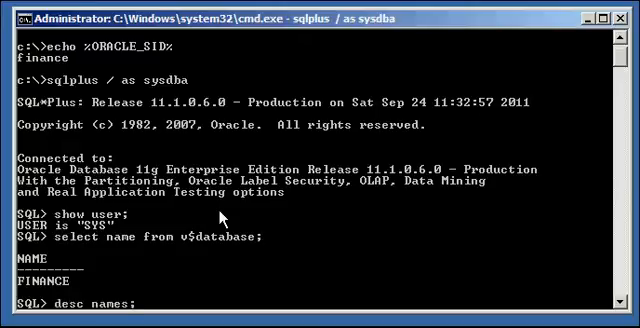
pyautogui.press('Return')
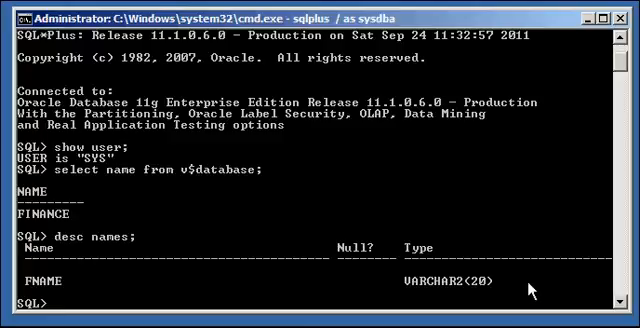
pyautogui.write('select * fro')
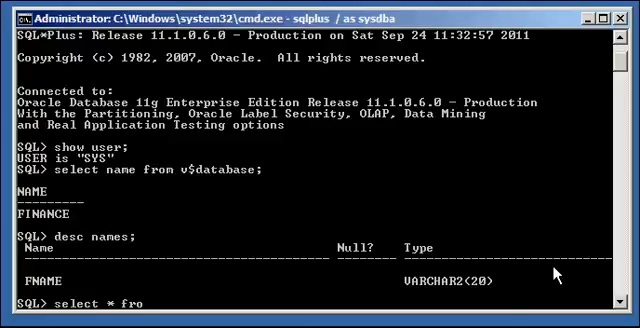
pyautogui.write('m names;')
pyautogui.press('Return')
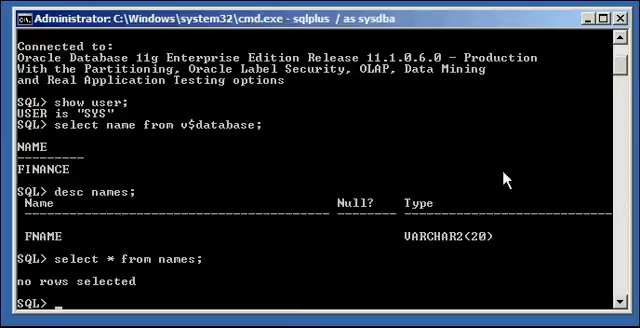
pyautogui.write('insert inot')
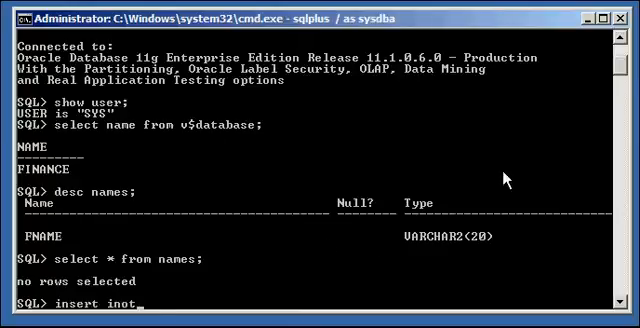
pyautogui.press('BackSpace')
pyautogui.press('BackSpace')
pyautogui.write('to name')
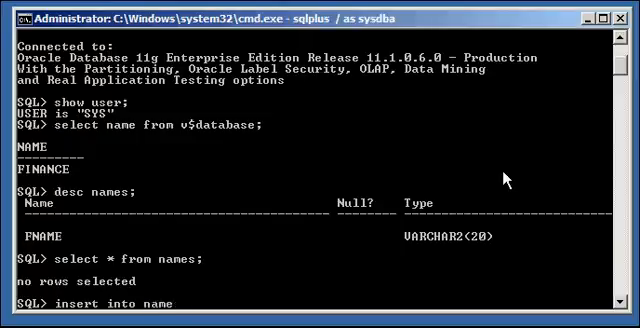
pyautogui.write("s values ('min")
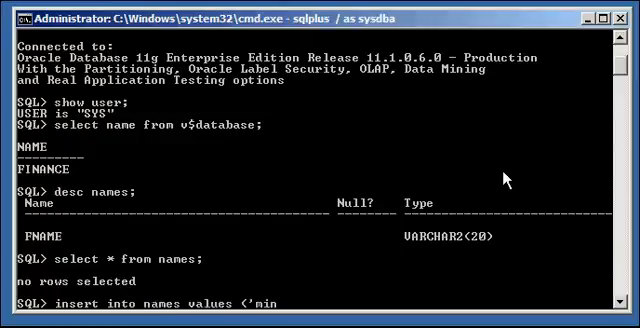
pyautogui.write('l')
# Insert 'minka' into names, query it to see minka, then insert 'mark'
pyautogui.press('BackSpace')
pyautogui.write("ka'")
pyautogui.write(');')
pyautogui.press('Return')
pyautogui.write('select *')
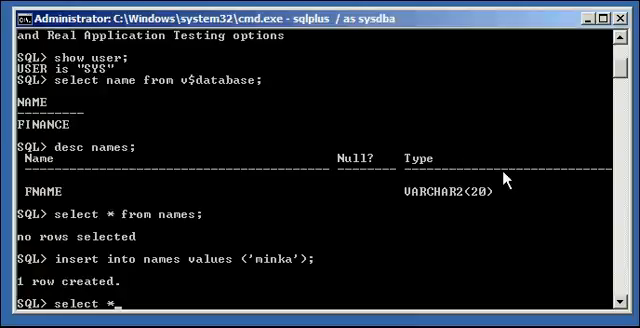
pyautogui.write(' from names;')
pyautogui.press('Return')
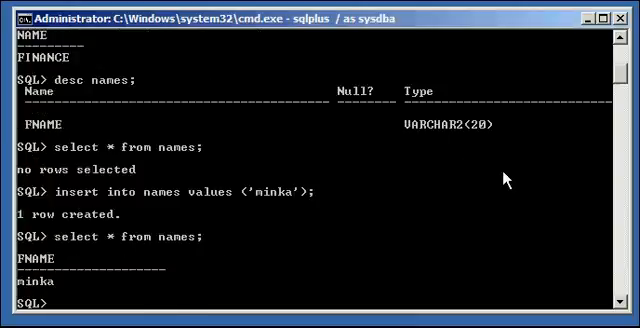
pyautogui.write('insert')
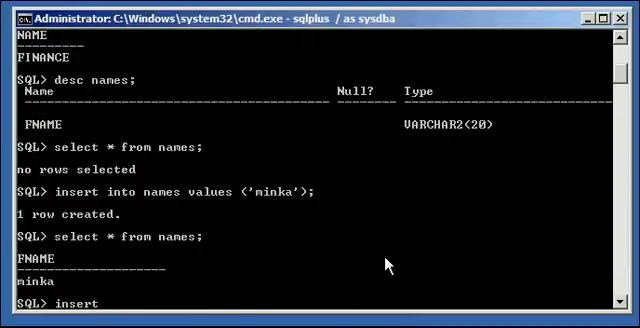
pyautogui.write(' into names values')
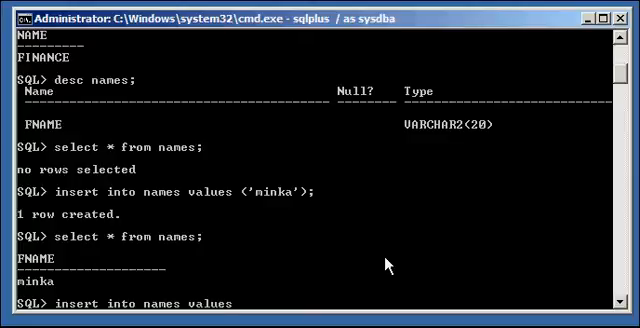
pyautogui.write("mark');")
pyautogui.press('Return')
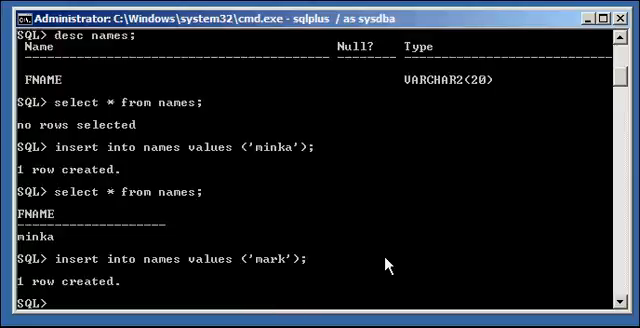
pyautogui.write('select * from name')
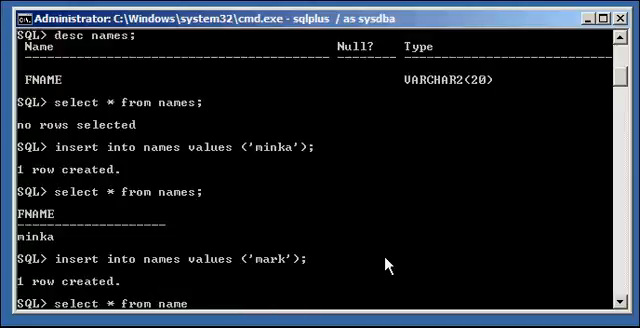
pyautogui.write('s;')
# List minka and mark, quit SQL*Plus, and reconnect as sysdba
pyautogui.press('Return')
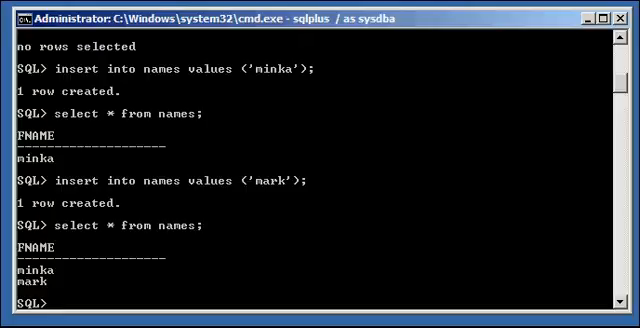
pyautogui.write('quit')
pyautogui.press('Return')
pyautogui.write('sqlplus')
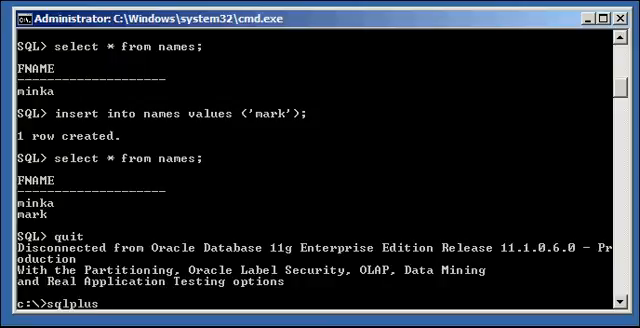
pyautogui.write(' / a ssysd')
pyautogui.press('BackSpace')
pyautogui.press('BackSpace')
pyautogui.press('BackSpace')
pyautogui.press('BackSpace')
pyautogui.press('BackSpace')
pyautogui.write('s sysdba')
pyautogui.press('Return')
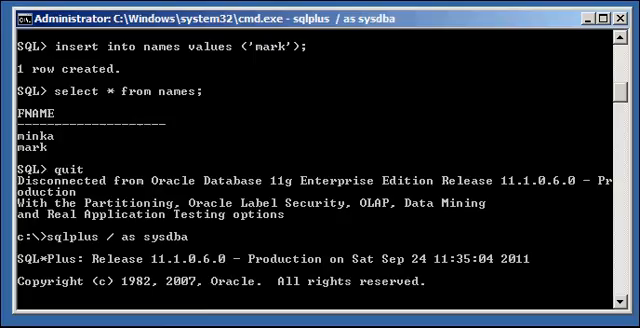
pyautogui.write('select * from')
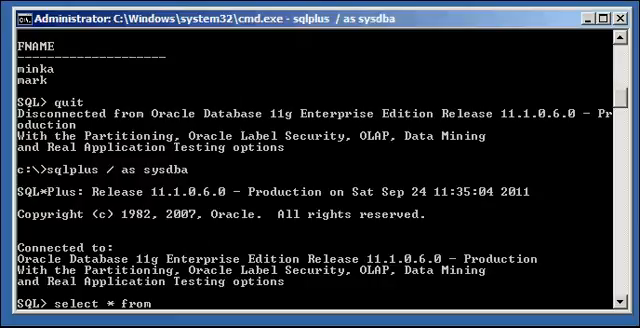
pyautogui.write(' names;')
# Query names to see minka and mark still present, then issue a rollback
pyautogui.press('Return')
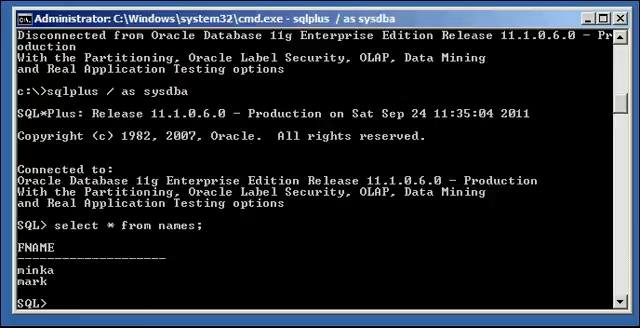
pyautogui.write('ro')
pyautogui.write('ll back')
pyautogui.press('BackSpace')
pyautogui.press('BackSpace')
pyautogui.press('BackSpace')
pyautogui.press('BackSpace')
pyautogui.press('BackSpace')
pyautogui.write('back;')
pyautogui.press('Return')
pyautogui.write('selec')
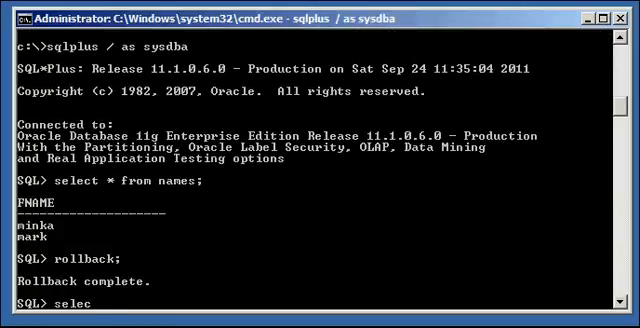
pyautogui.write('t * from names;')
# Query names after the rollback, still showing minka and mark
pyautogui.press('Return')
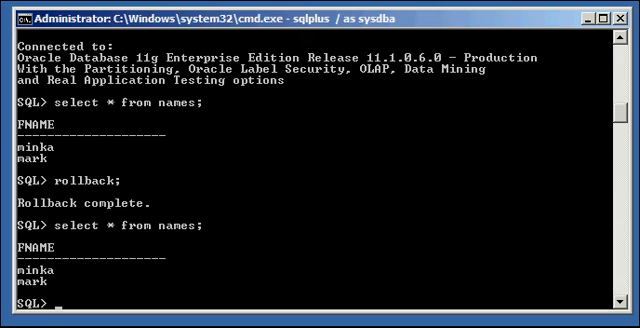
pyautogui.moveTo(629, 118)
pyautogui.mouseDown()
pyautogui.moveTo(620, 97)
pyautogui.moveTo(624, 124)
pyautogui.mouseUp()
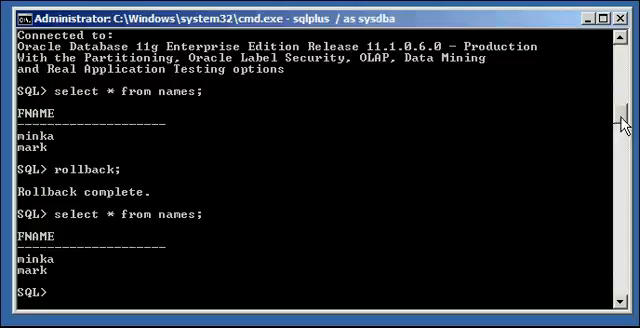
pyautogui.moveTo(629, 125); pyautogui.dragTo(619, 100)
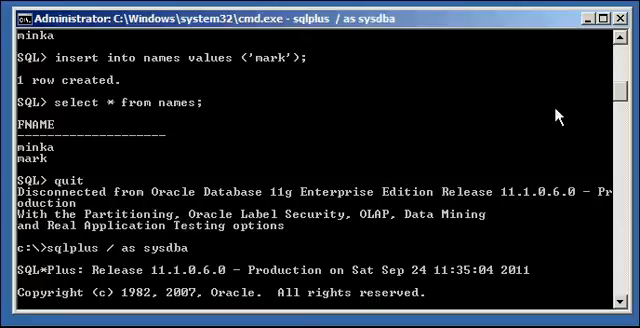
pyautogui.moveTo(624, 97); pyautogui.dragTo(626, 127)
# Insert 'justin' and 'rich' without committing and list all four names: minka, mark, justin, rich
pyautogui.press('Return')
pyautogui.press('Return')
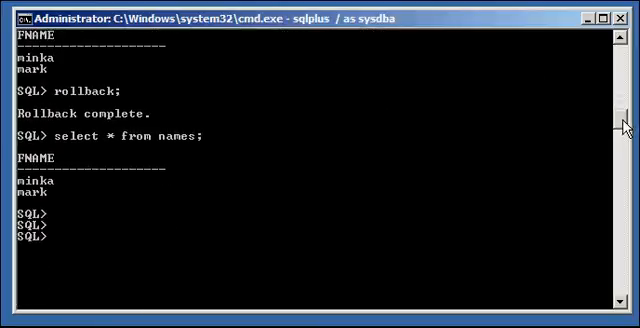
pyautogui.write('insert into ')
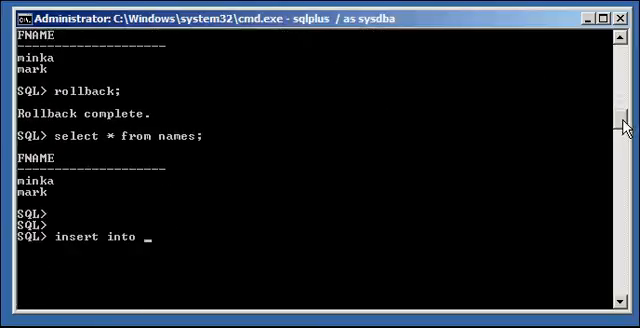
pyautogui.write('n')
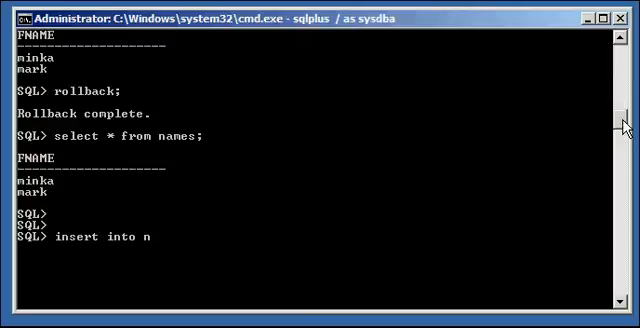
pyautogui.write("ames values ('")
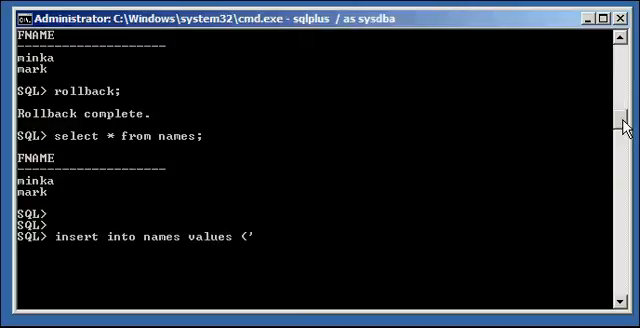
pyautogui.write('k')
pyautogui.write('us')
pyautogui.press('BackSpace')
pyautogui.press('BackSpace')
pyautogui.press('BackSpace')
pyautogui.write("justin'")
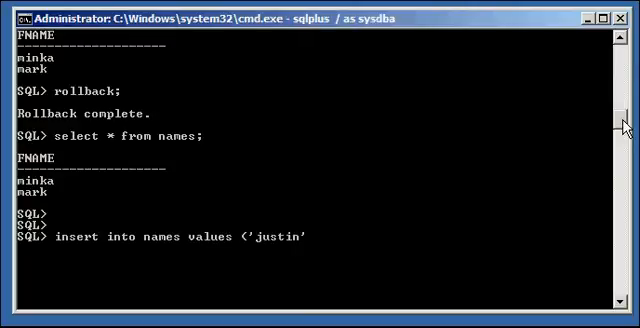
pyautogui.write(');')
pyautogui.press('Return')
pyautogui.write('on')
pyautogui.press('BackSpace')
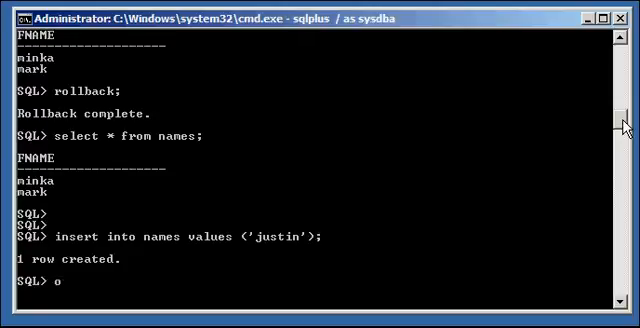
pyautogui.press('BackSpace')
pyautogui.write('iunse')
pyautogui.press('BackSpace')
pyautogui.press('BackSpace')
pyautogui.press('BackSpace')
pyautogui.press('BackSpace')
pyautogui.write('nsert')
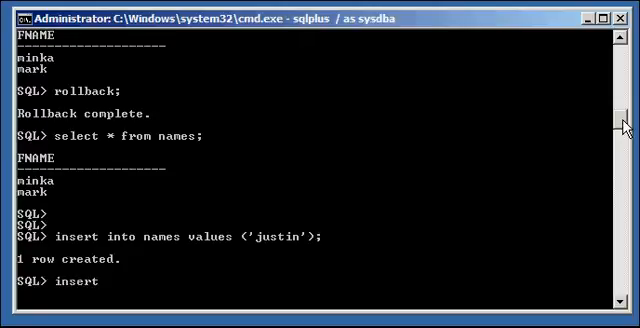
pyautogui.write(' into names values (')
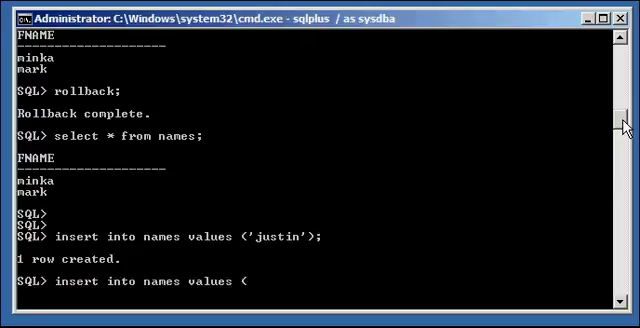
pyautogui.write("'roc")
pyautogui.press('BackSpace')
pyautogui.press('BackSpace')
pyautogui.write("ich'")
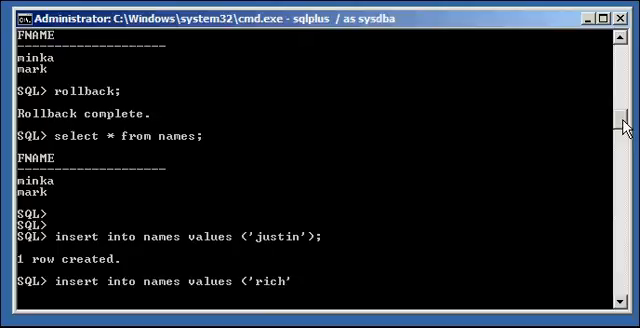
pyautogui.write(');')
pyautogui.press('Return')
pyautogui.write('select')
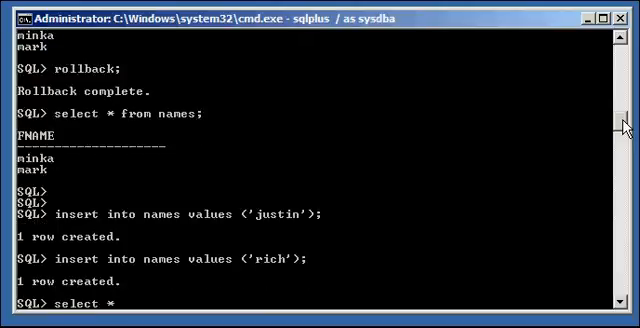
pyautogui.write(' * from names;')
pyautogui.press('Return')
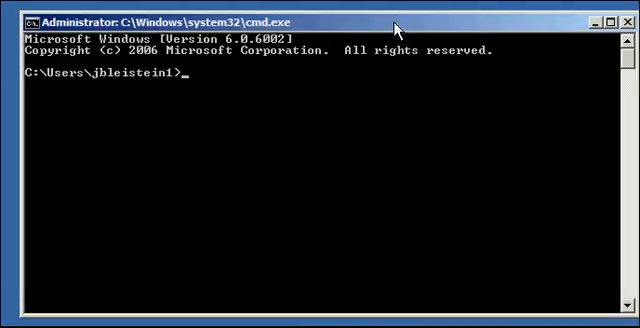
pyautogui.write('cd')
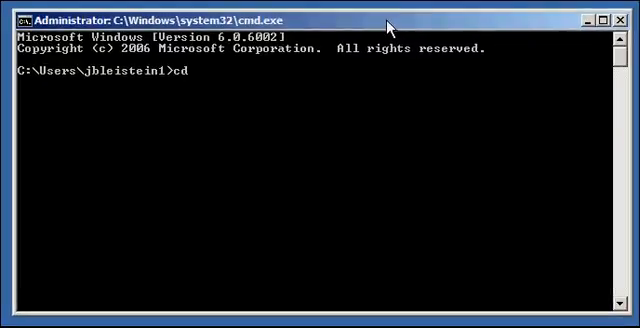
pyautogui.write(' c:\\')
# From c:\ in a cleared console, set ORACLE_SID=finance and connect sqlplus / as sysdba
pyautogui.press('Return')
pyautogui.write('cls')
pyautogui.press('Return')
pyautogui.write('set OR')
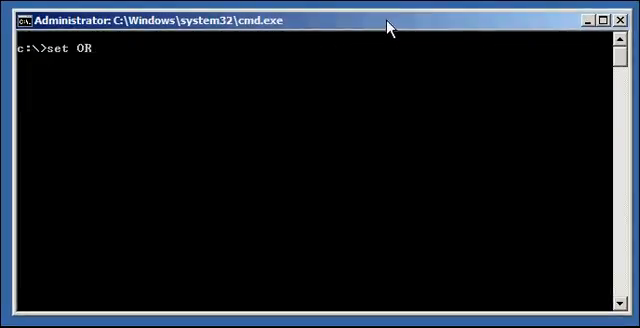
pyautogui.write('ACLE_SID=finance')
pyautogui.press('Return')
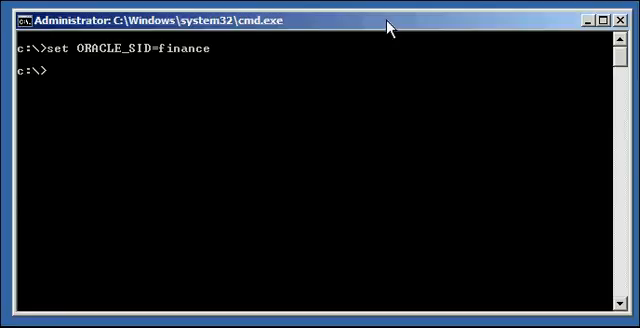
pyautogui.write('sqlplus / as sysd')
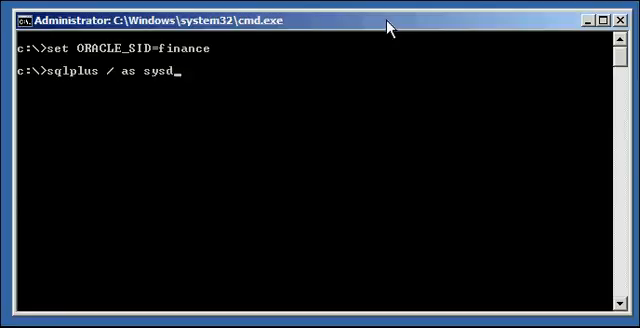
pyautogui.write('ba')
pyautogui.press('Return')
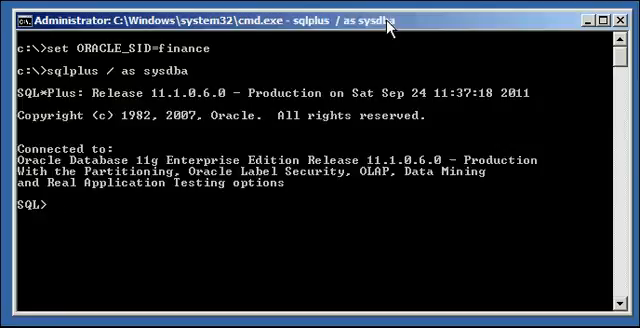
pyautogui.write('select * from nam')
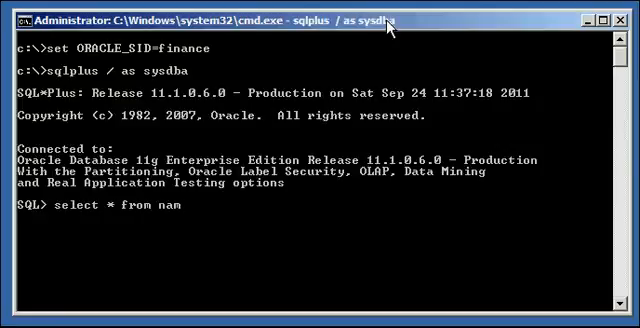
pyautogui.write('es;')
# Query names in the new session, listing only minka and mark with justin and rich gone
pyautogui.press('Return')
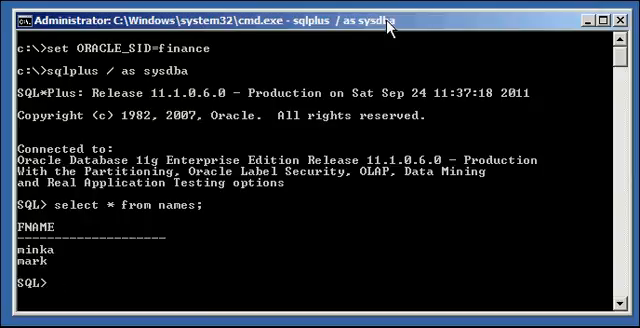